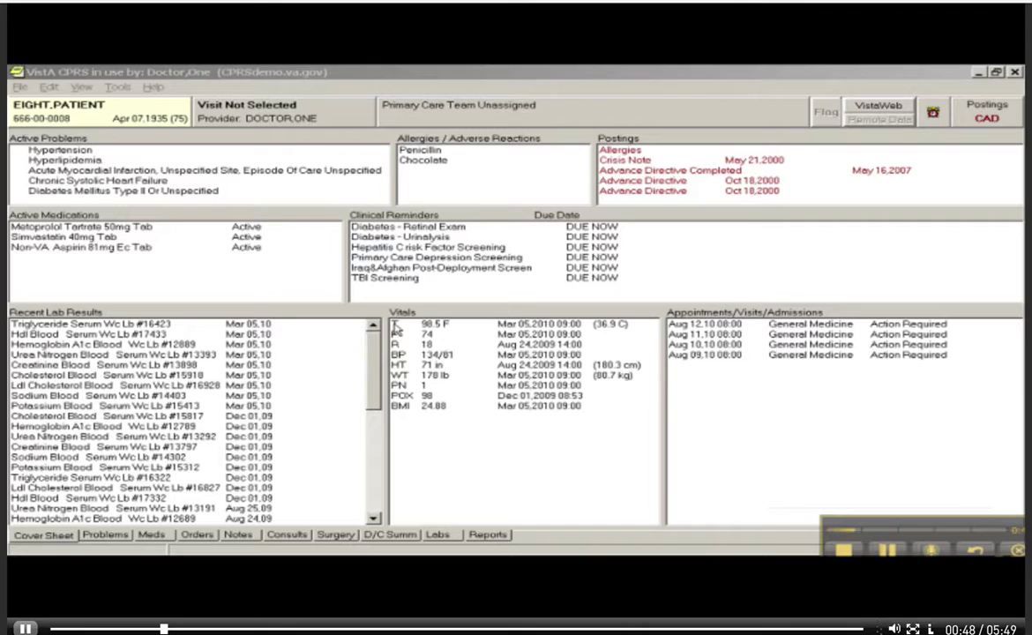
- Open the temperature vitals from the Cover Sheet and show two years of readings (98.2–98.5)
left_click(396, 324)
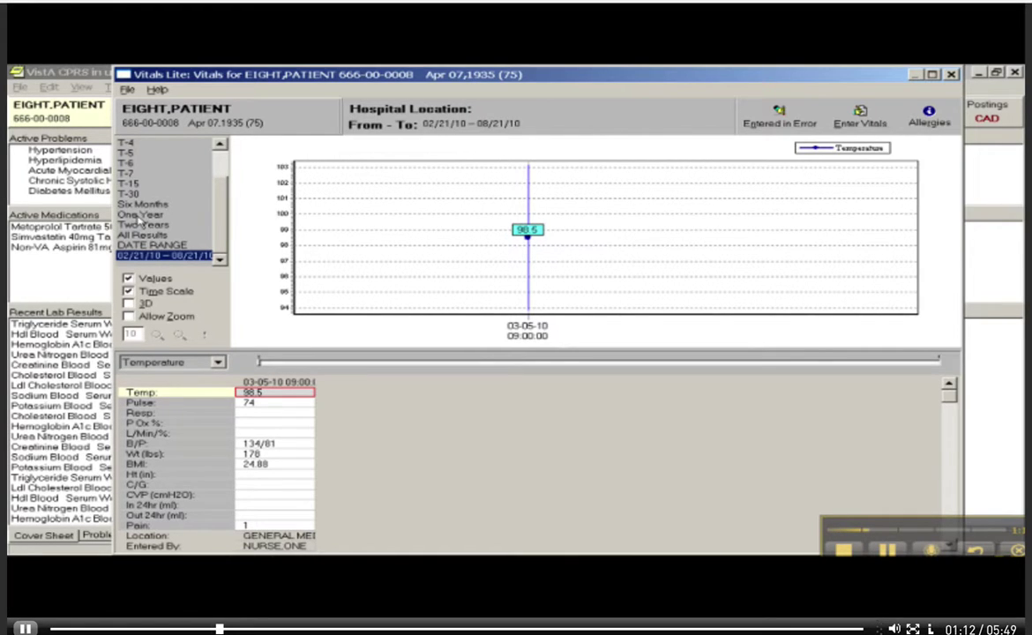
left_click(139, 226)
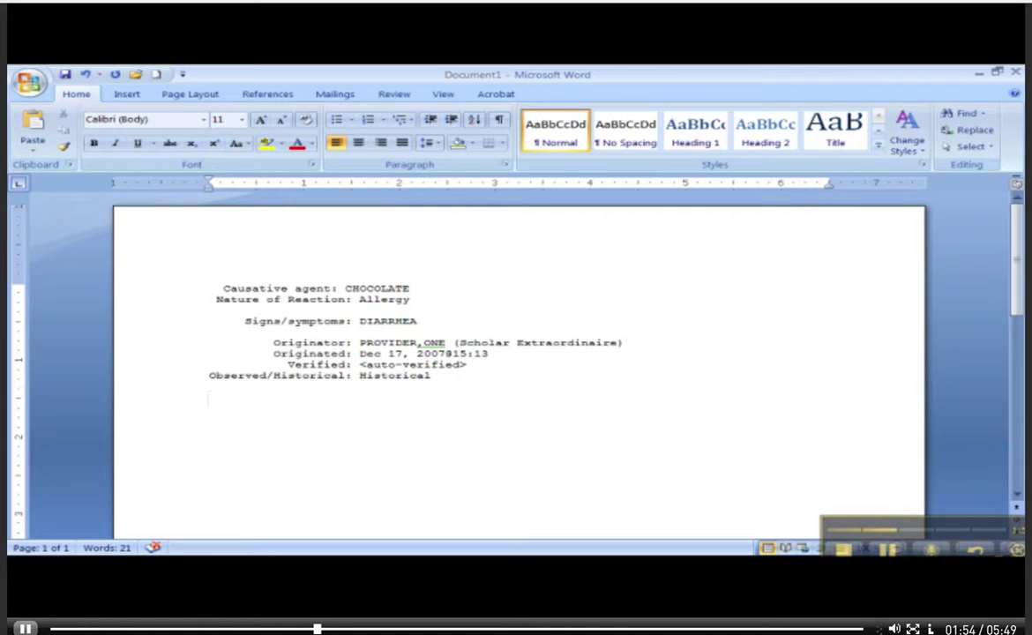
- Paste the two-year temperature chart screenshot on a new line below the chocolate allergy entry
key("Return")
right_click(199, 429)
left_click(256, 262)
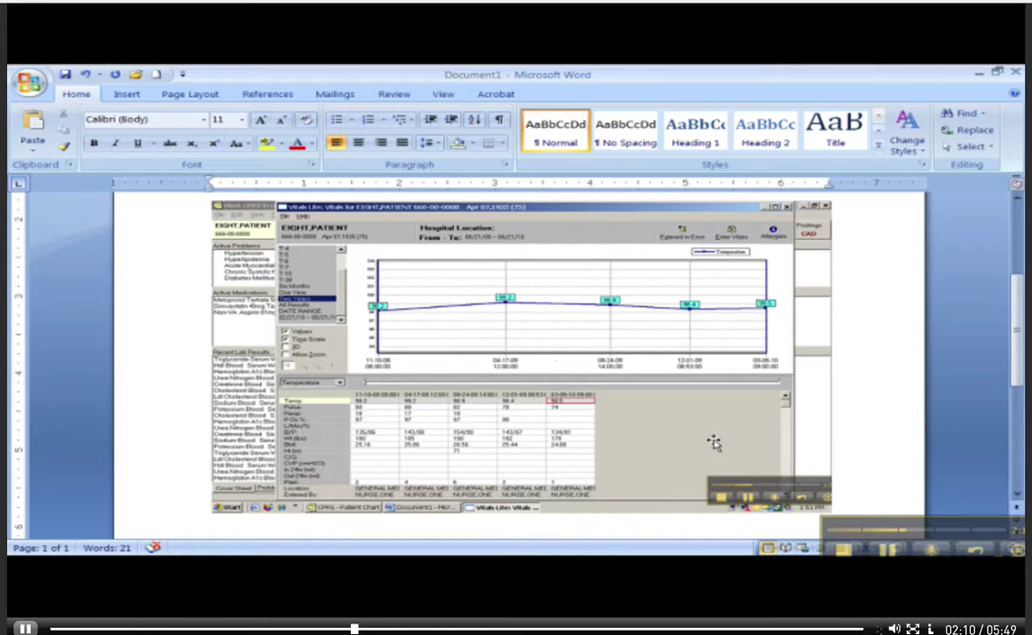
- Minimize Word and close the Vitals Lite window to return to the cover sheet
left_click(977, 72)
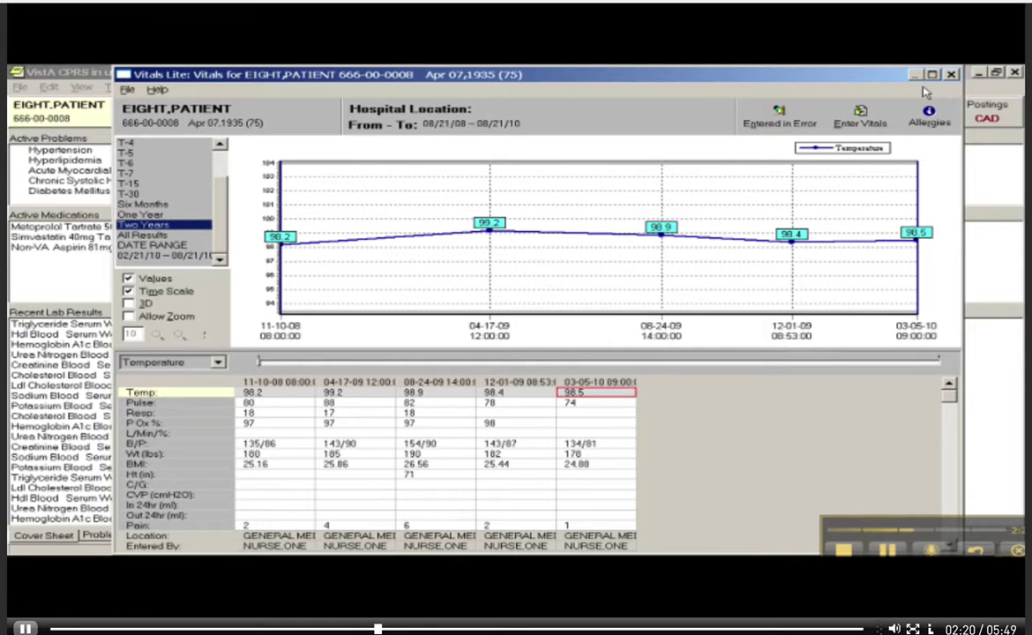
left_click(951, 74)
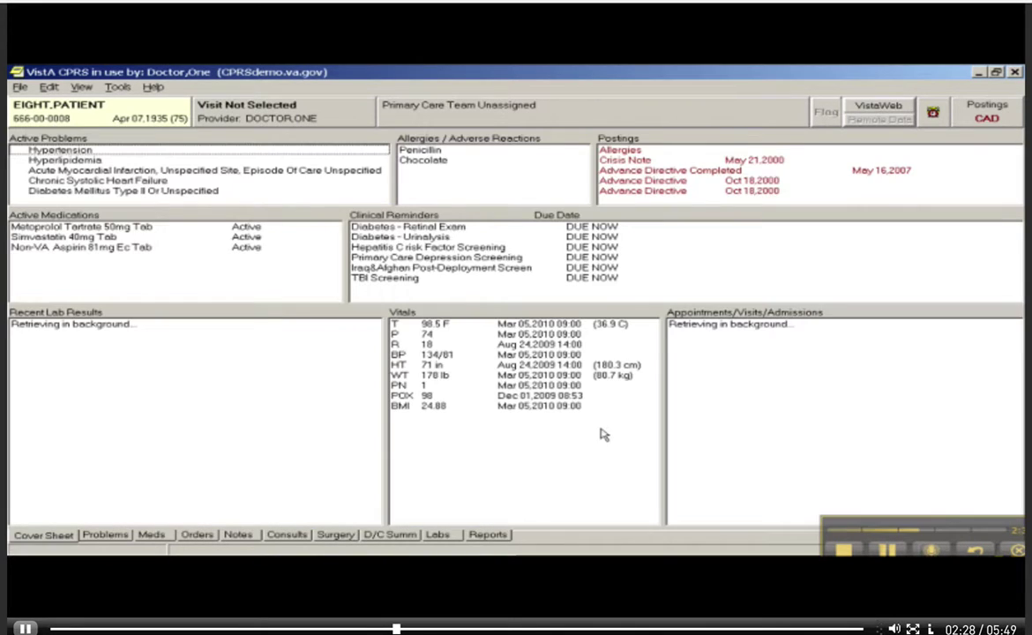
- Show the Problems tab's five active problems and check Hypertension's Apr 07 2005 onset
left_click(105, 536)
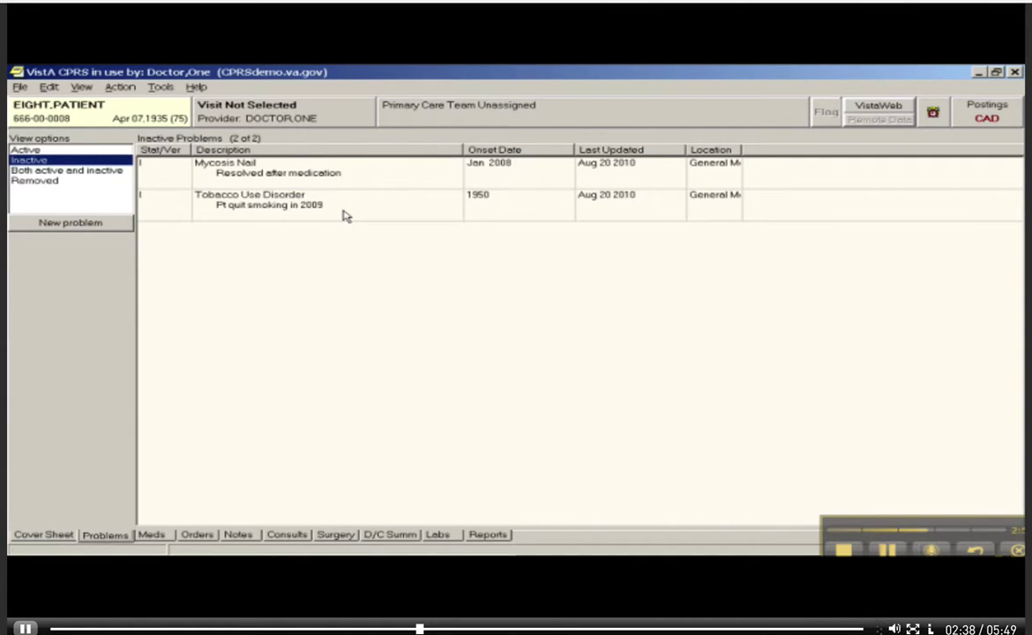
left_click(27, 151)
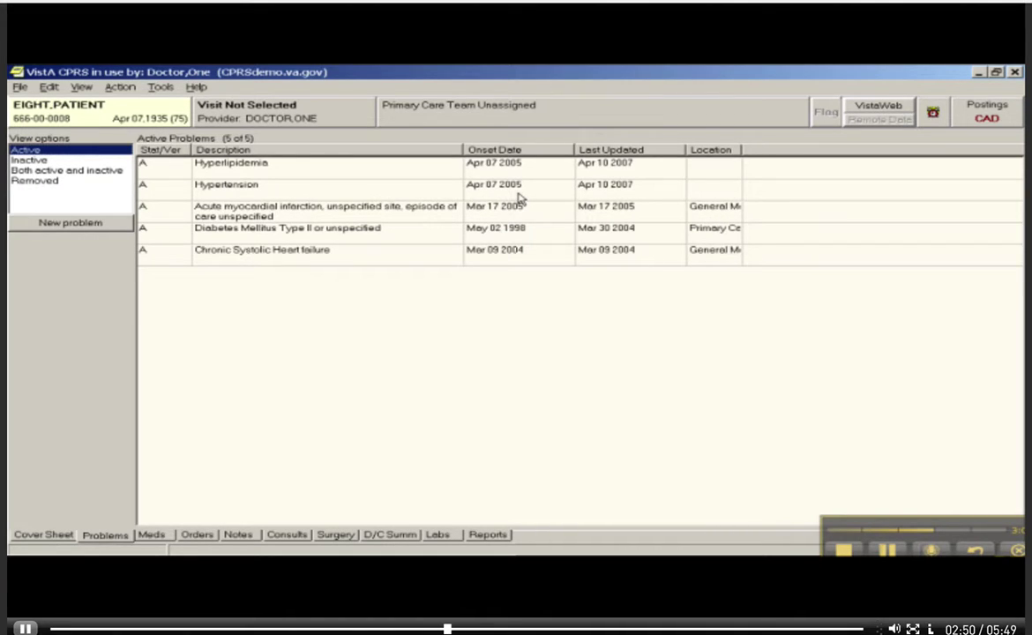
left_click(140, 162)
left_click_drag(358, 183, 397, 264)
right_click(397, 264)
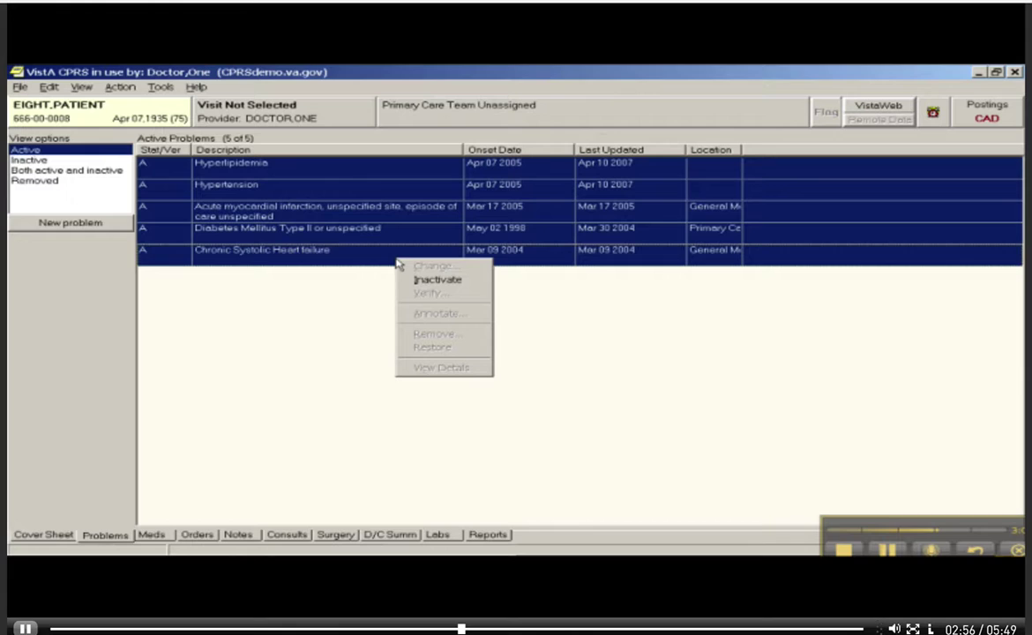
left_click(244, 305)
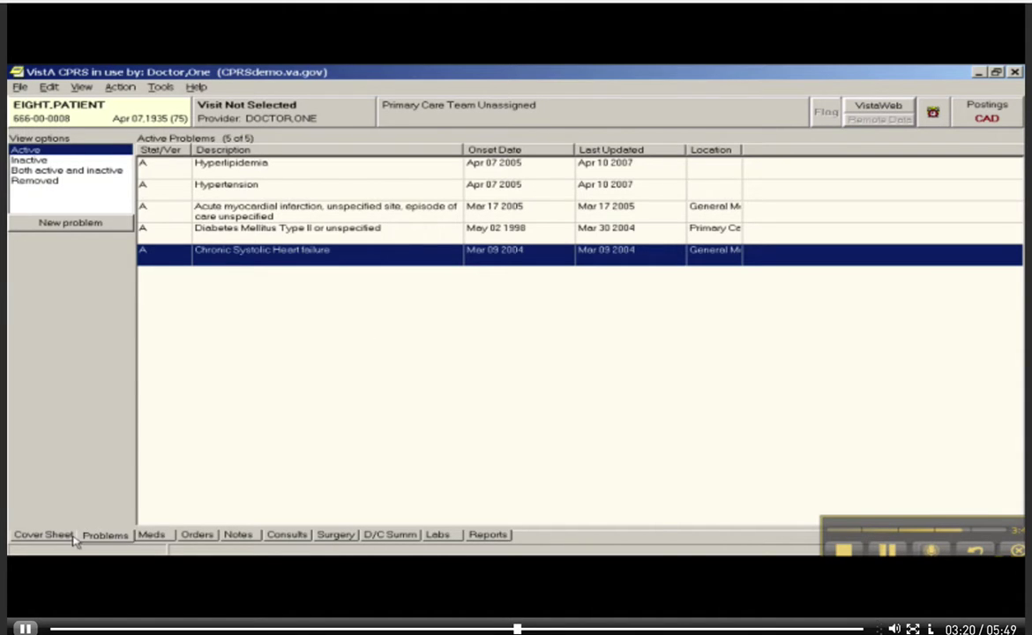
- Check Metoprolol and other medications' refills remaining (3, 3, 0) on the Meds tab, then return to Cover Sheet
left_click(44, 535)
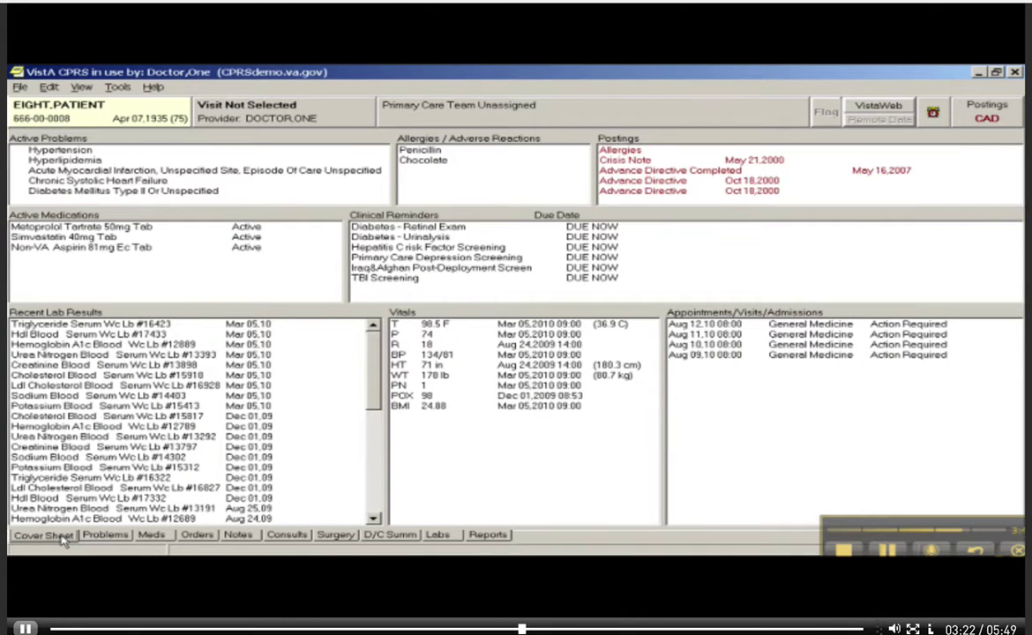
left_click(115, 228)
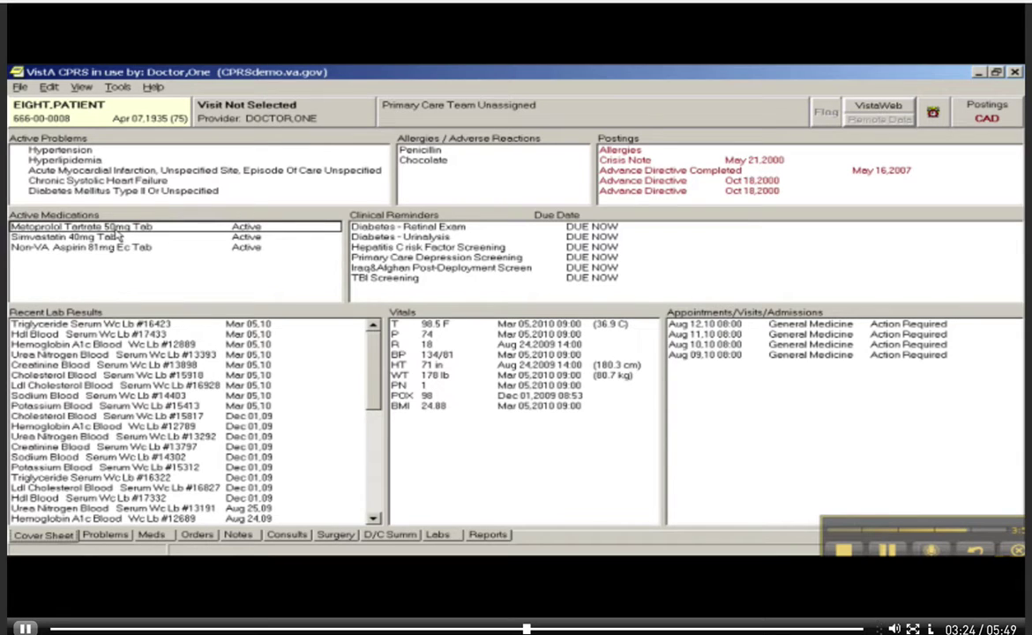
left_click(154, 534)
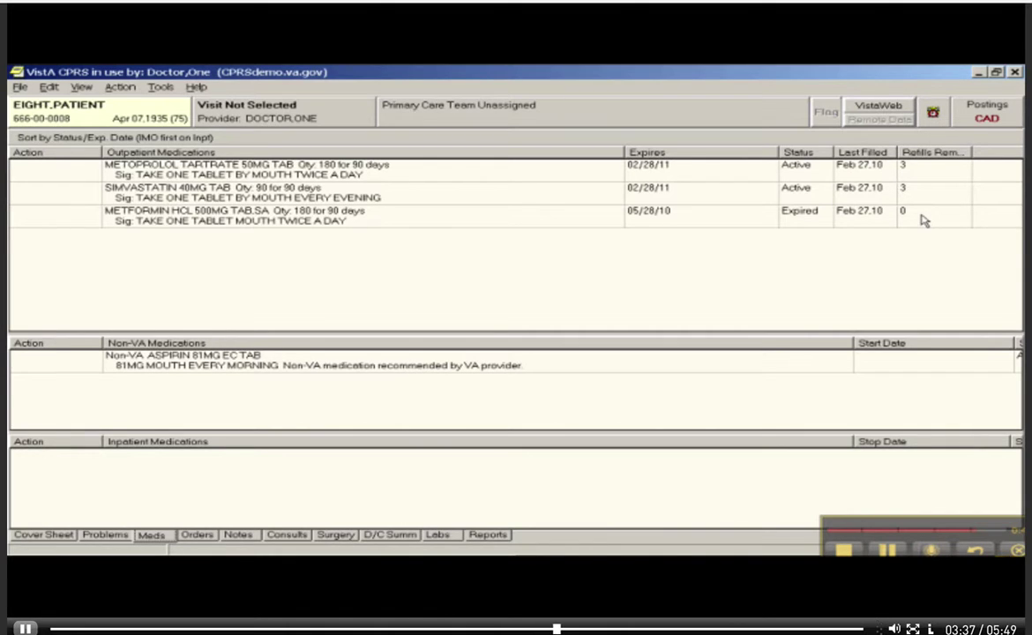
left_click(43, 535)
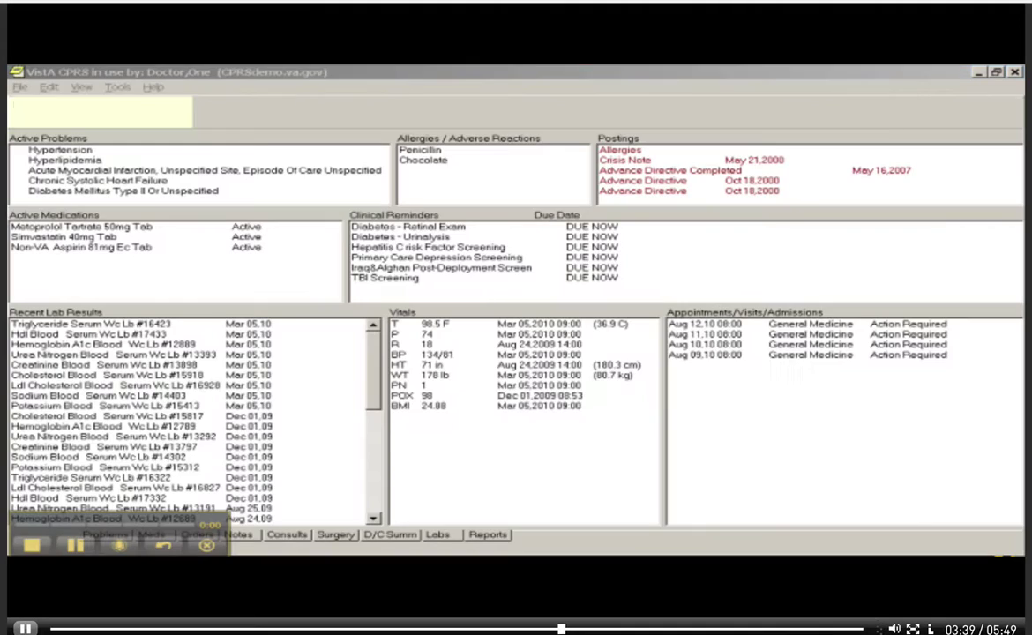
left_click_drag(206, 523, 1017, 511)
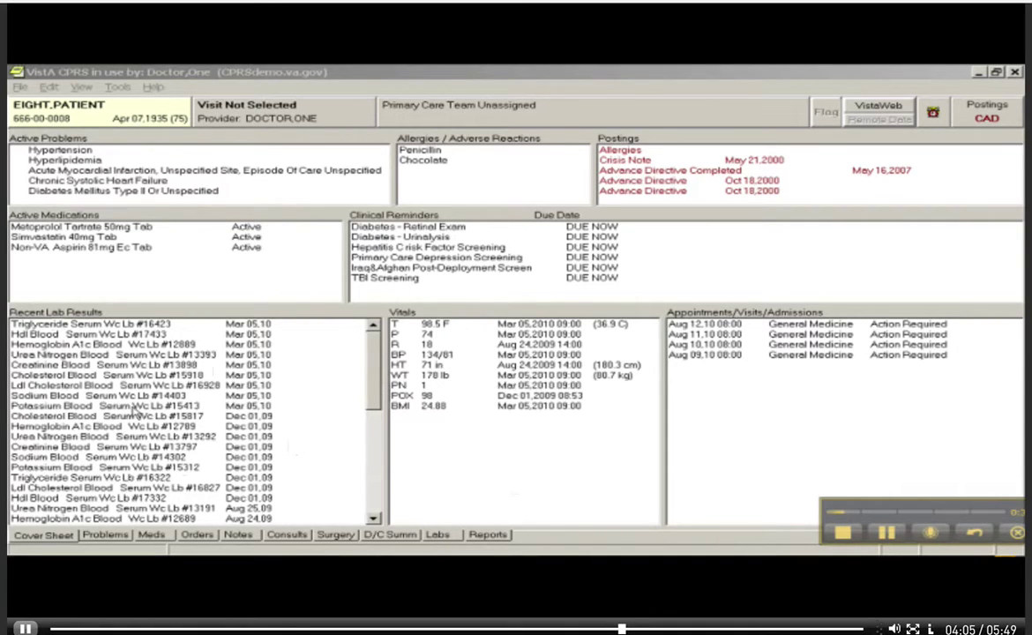
- In Labs, report Creatinine by date via Selected Tests by Date and request a custom Date Range
left_click(437, 535)
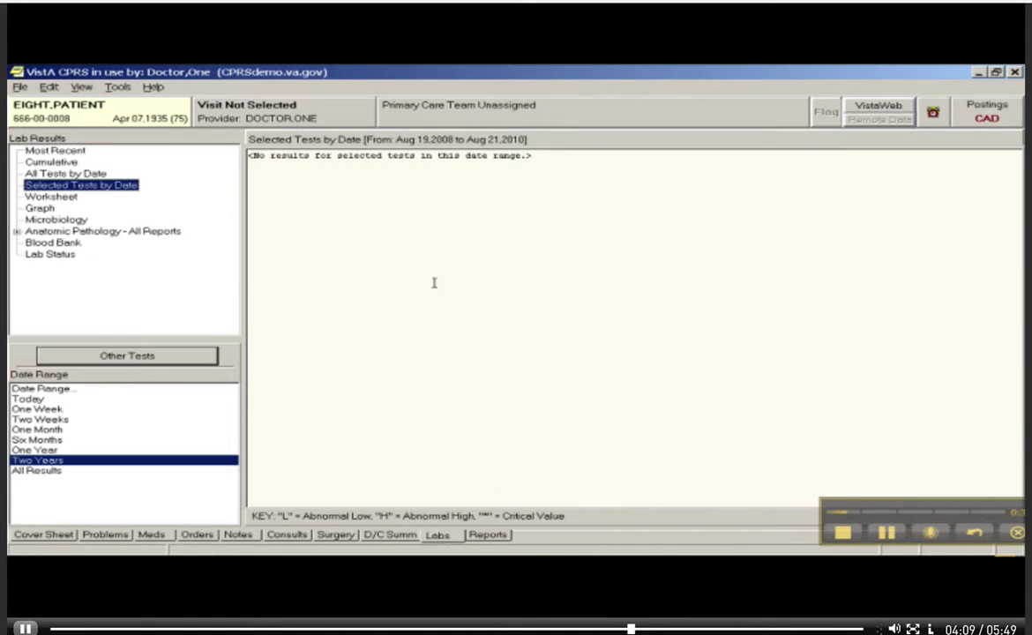
left_click(28, 174)
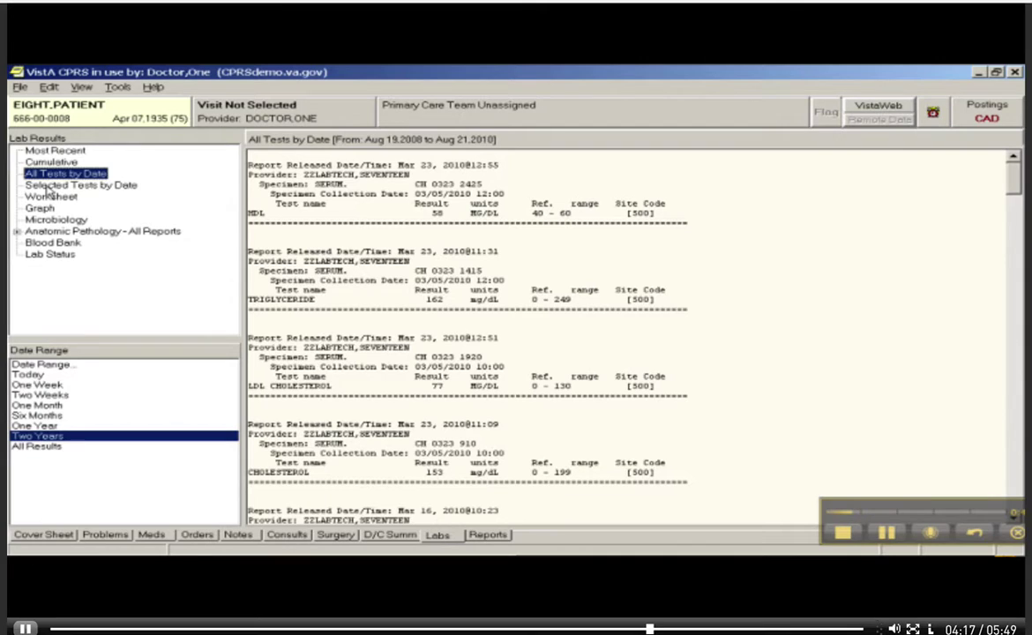
left_click(47, 186)
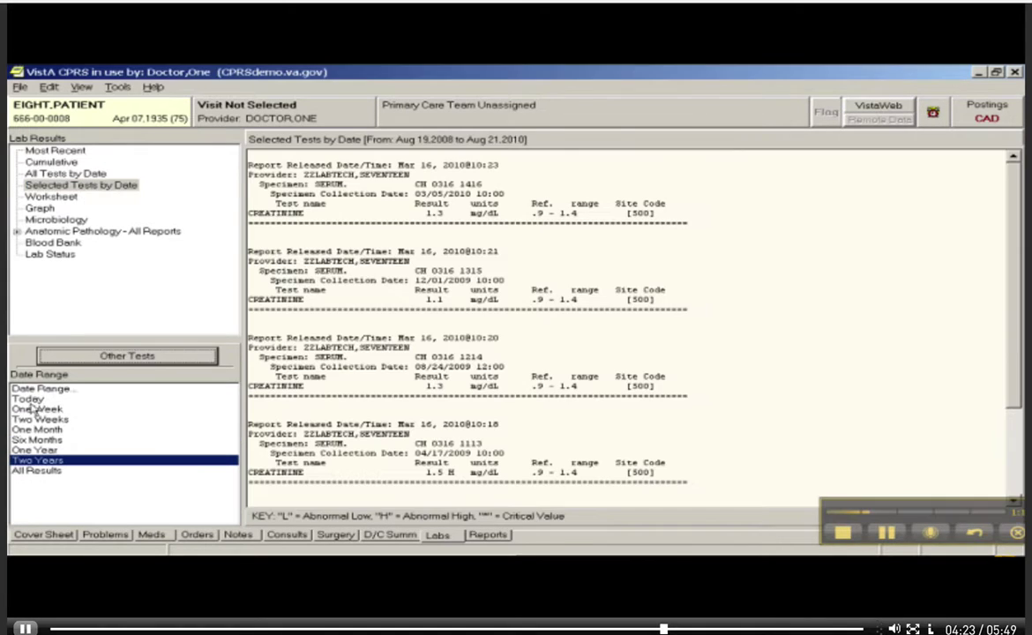
left_click(37, 390)
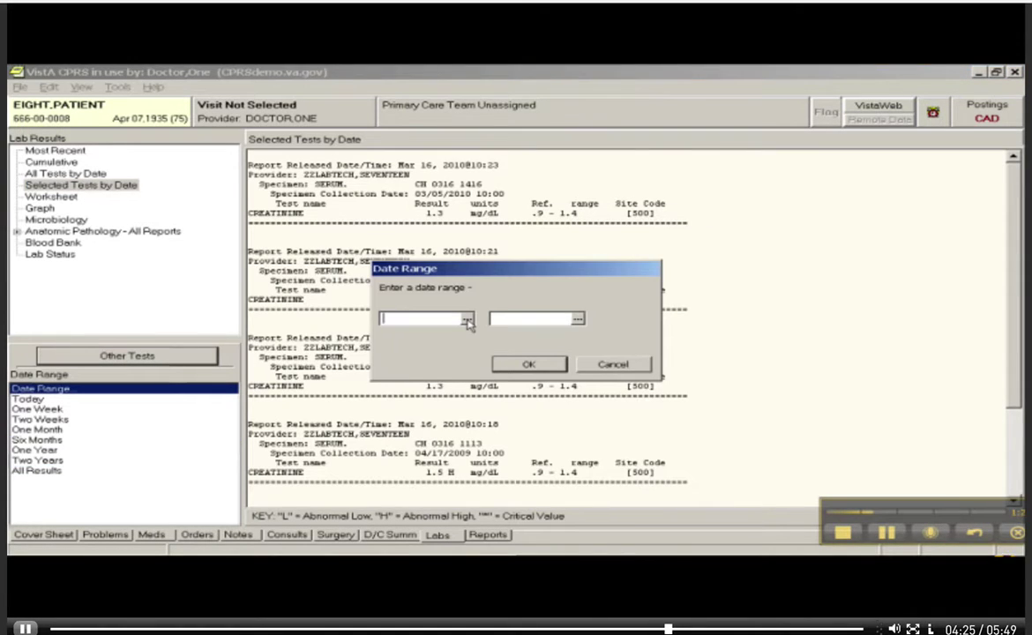
- Limit the creatinine report to 11/10/08 as both start and end date, showing 1.2 mg/dL
type("11/10/0")
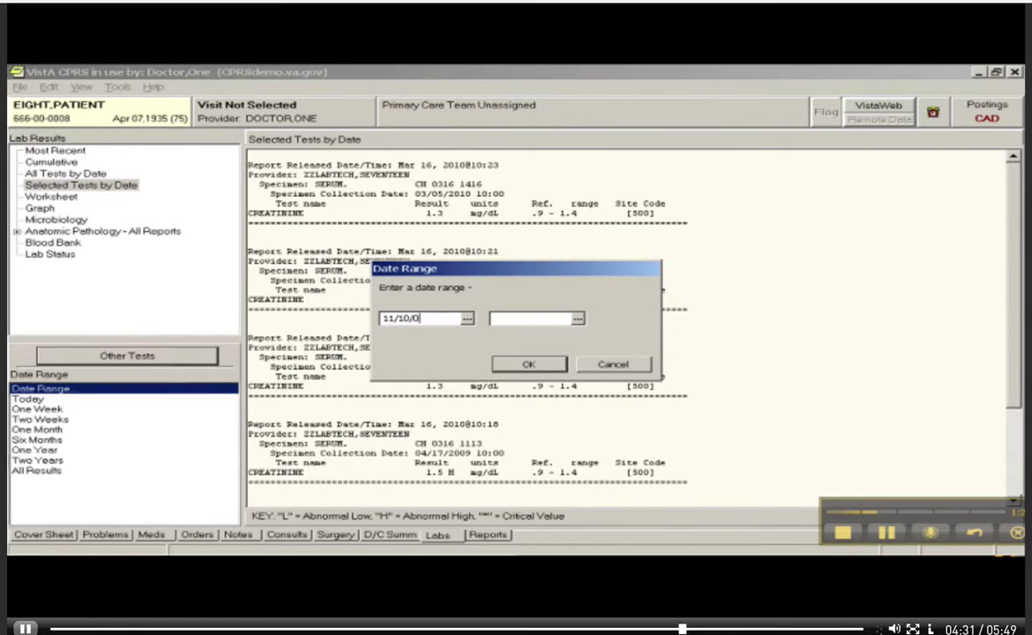
type("8")
left_click_drag(427, 318, 380, 320)
key("ctrl+c")
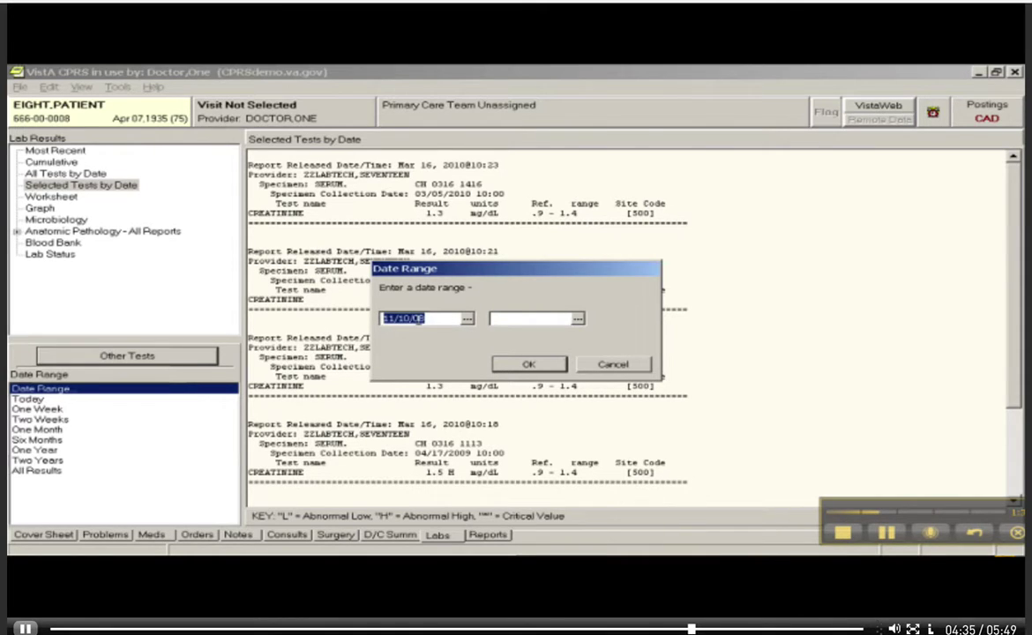
left_click(490, 318)
key("ctrl+v")
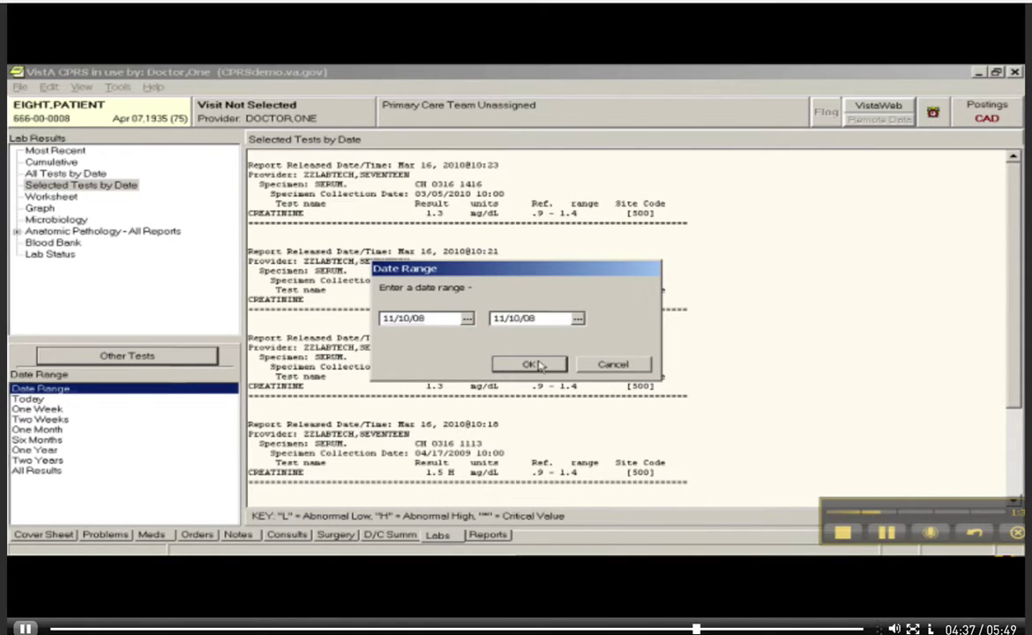
left_click(532, 363)
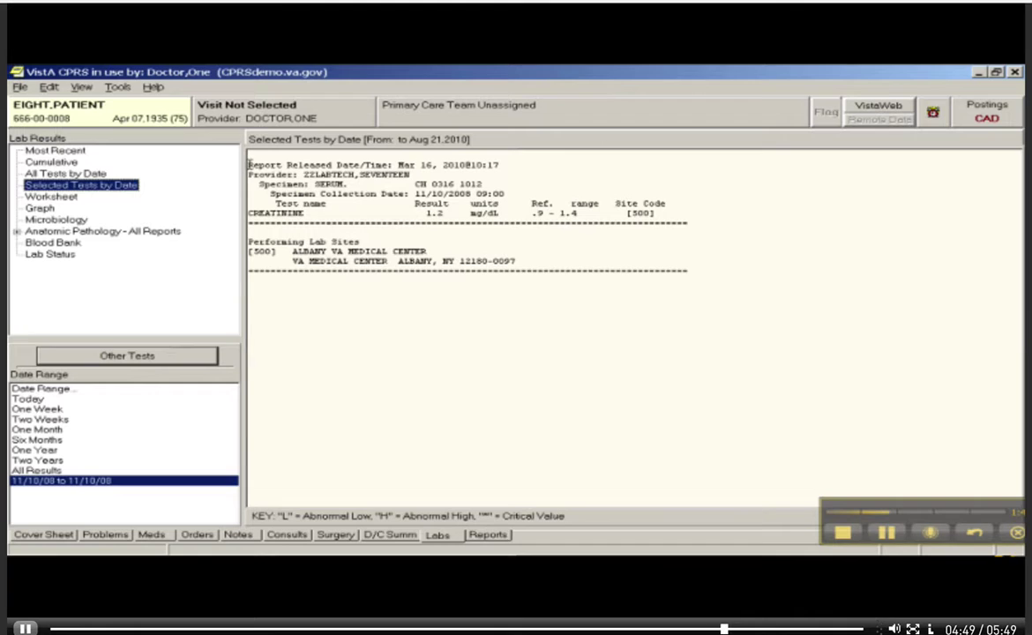
- Copy the 11/10/08 creatinine report text (1.2 mg/dL) and paste it into the Word document
left_click_drag(249, 165, 652, 281)
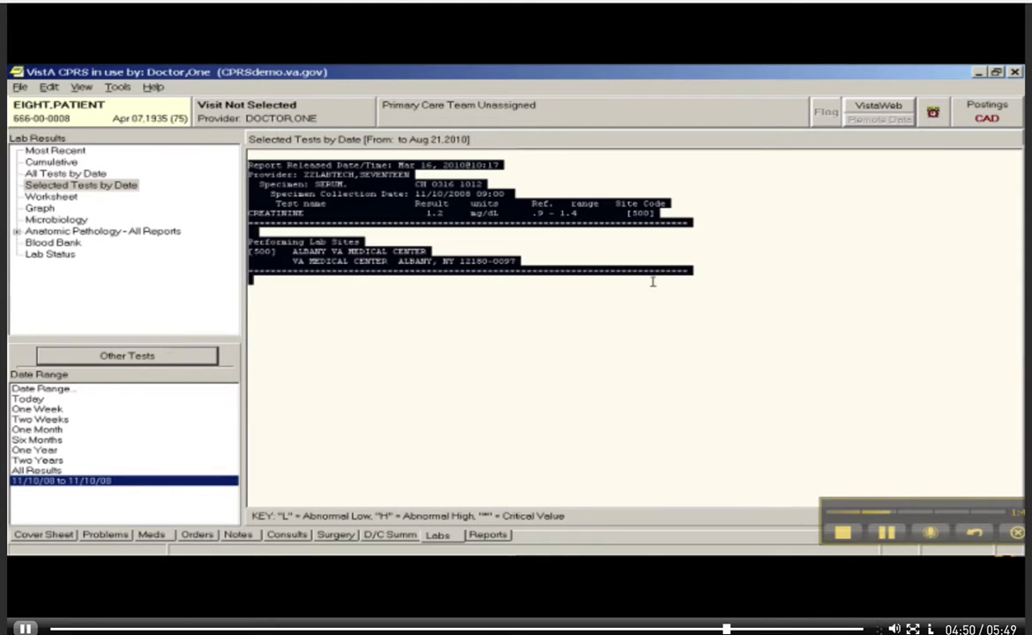
right_click(427, 233)
left_click(460, 250)
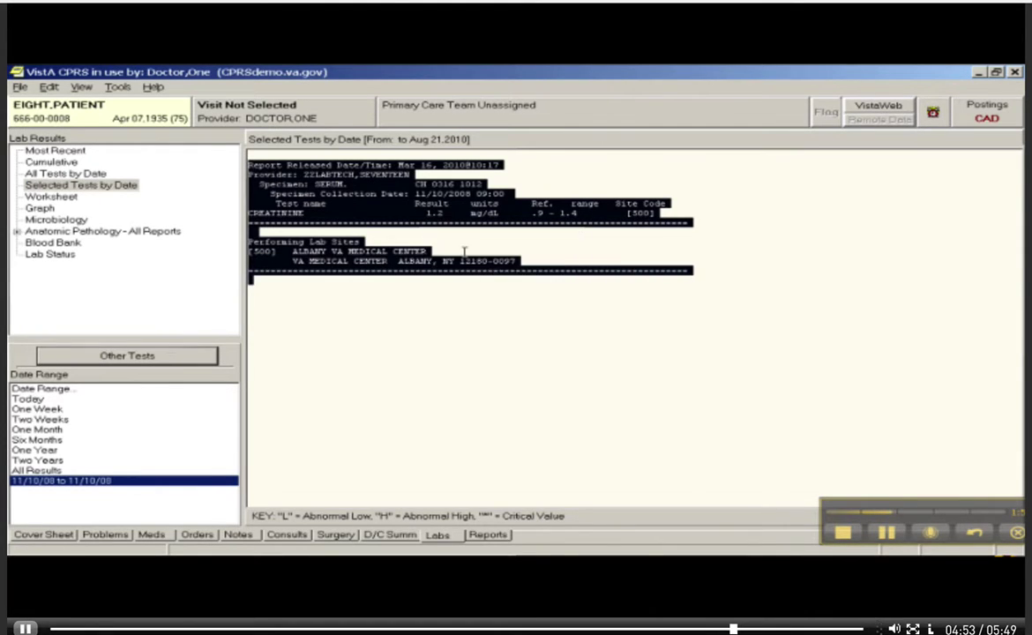
key("alt+Tab")
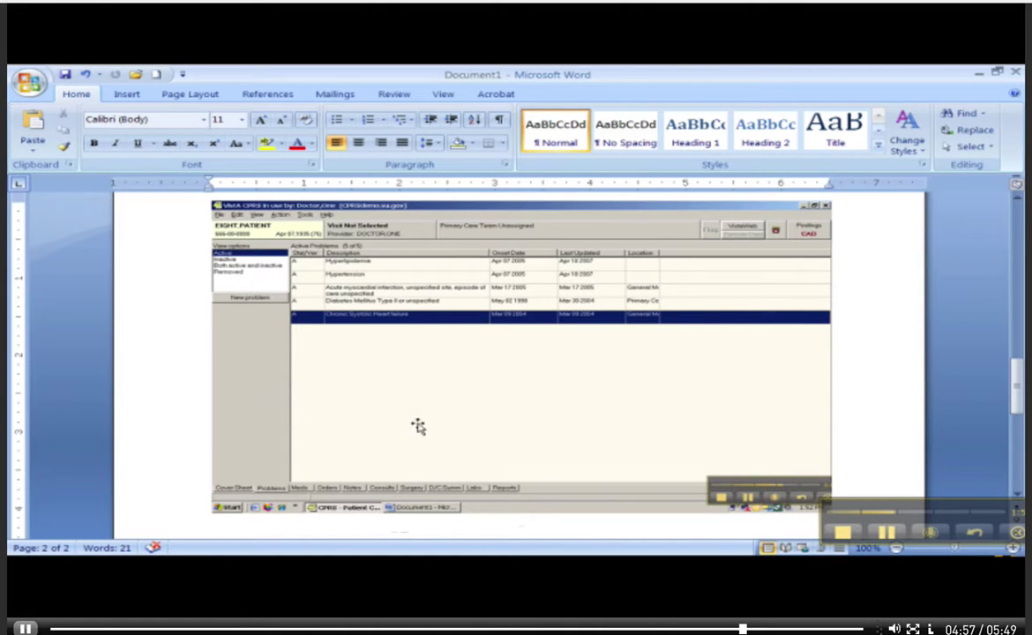
right_click(199, 532)
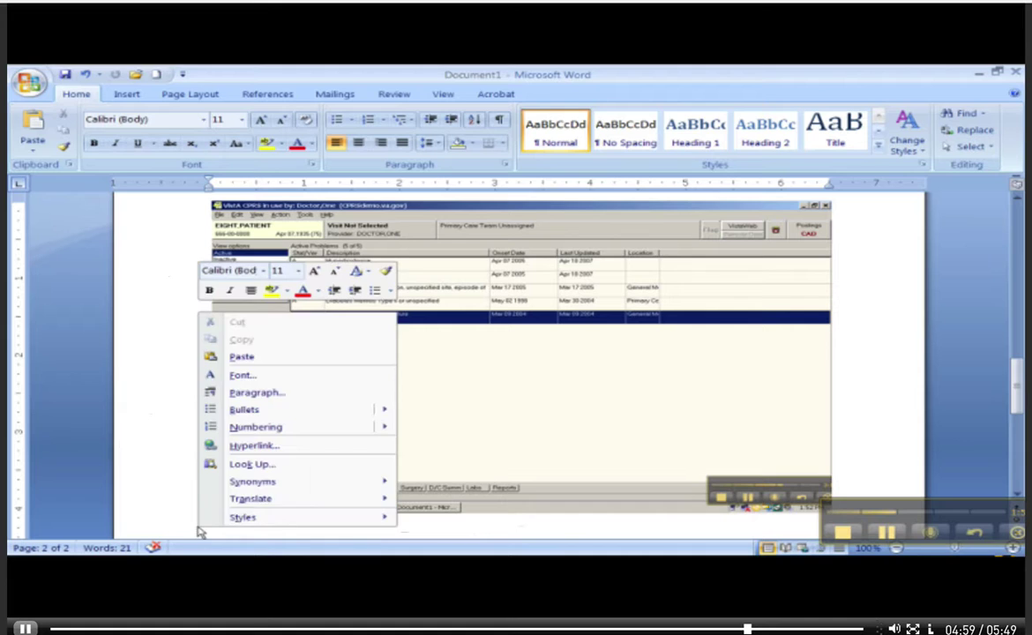
left_click(237, 358)
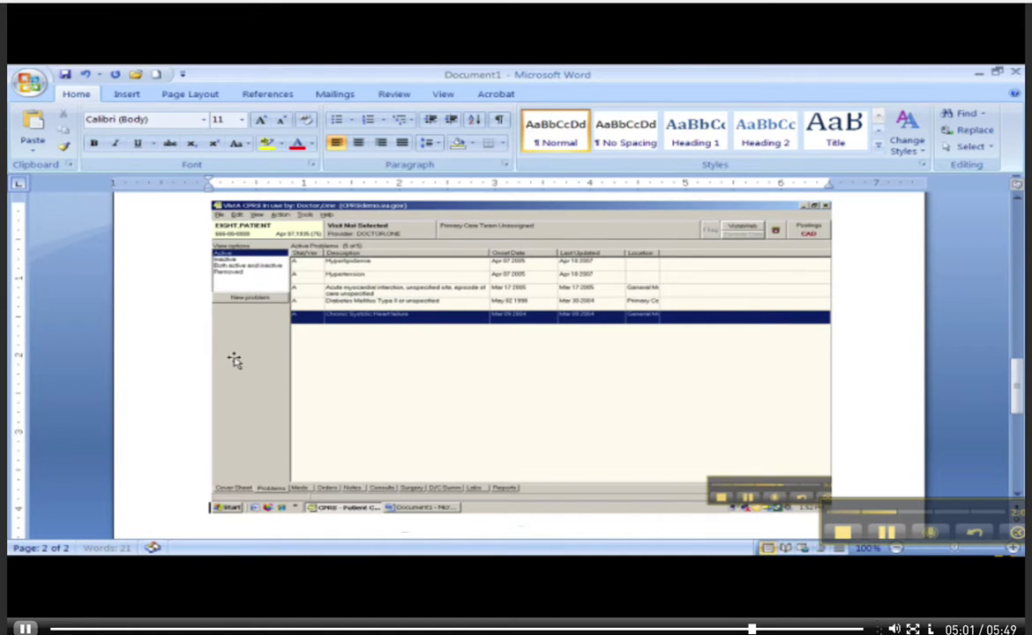
scroll(544, 387, "down", 4)
scroll(765, 291, "up", 3)
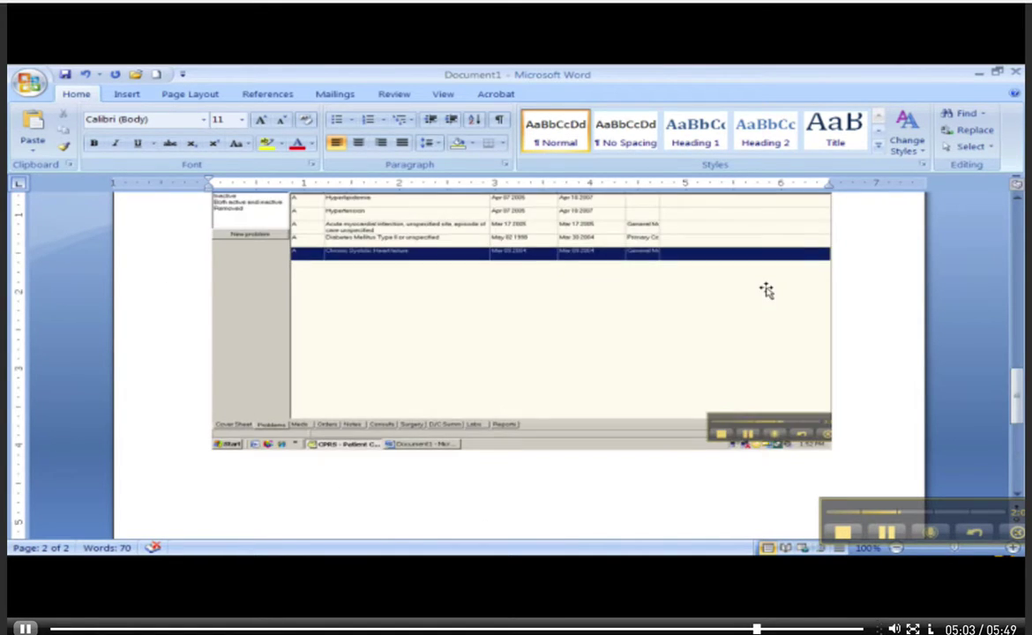
scroll(766, 291, "up", 10)
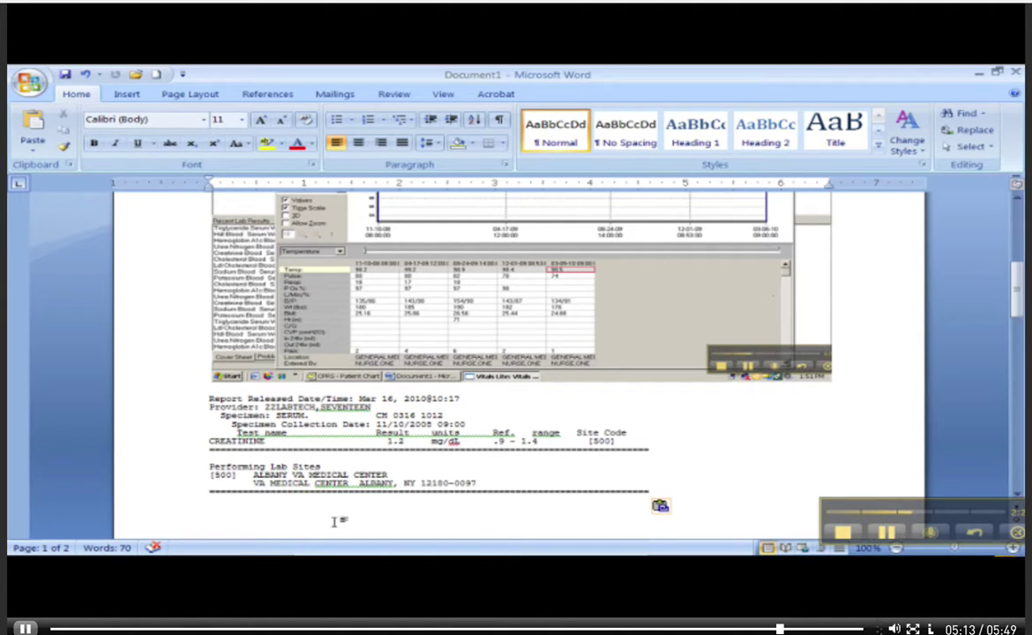
- Switch back to CPRS and return to the patient's Cover Sheet tab
left_click(291, 556)
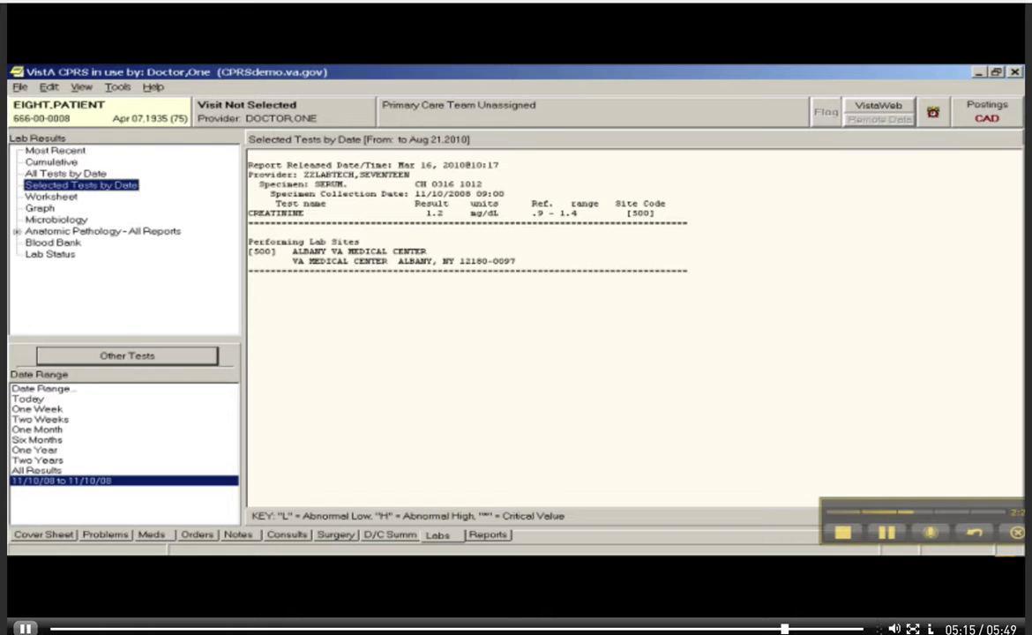
left_click(36, 536)
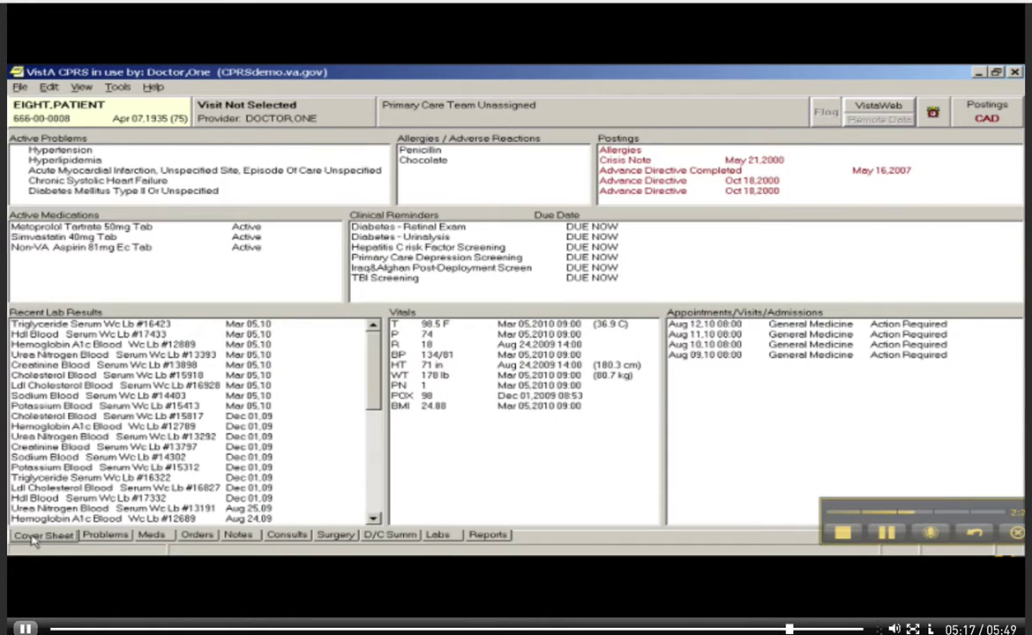